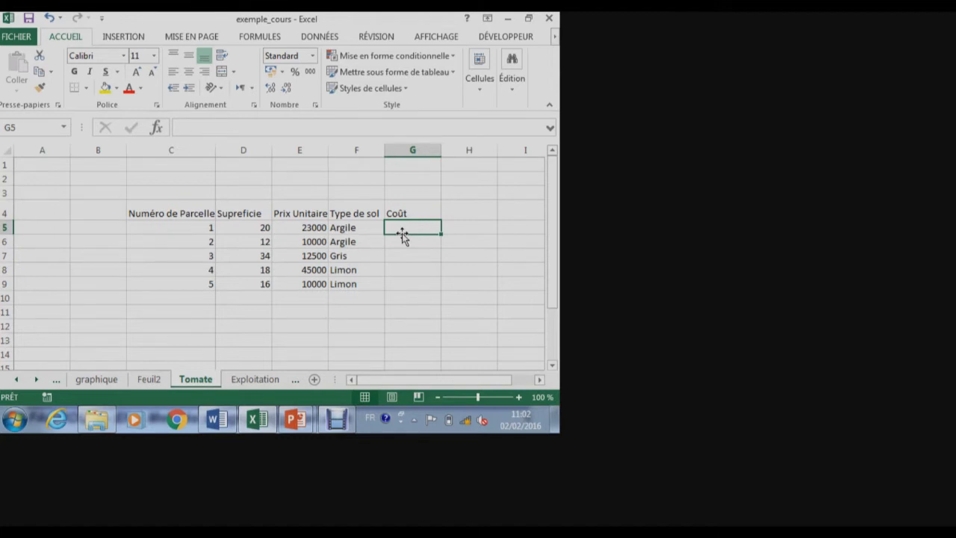
Enter the formula =20 * 23000 in G5 as the first parcel's cost.
type("=")
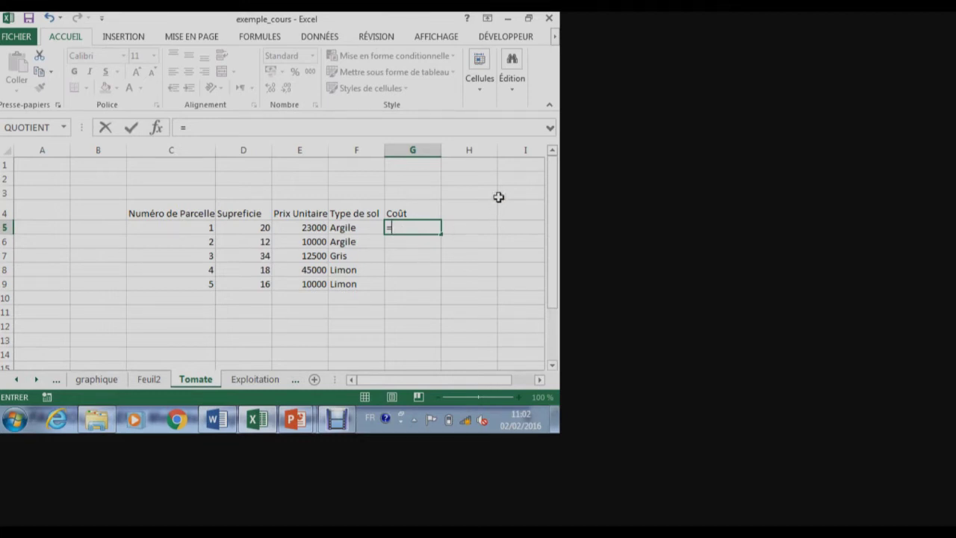
type("20 * 23000")
key("Return")
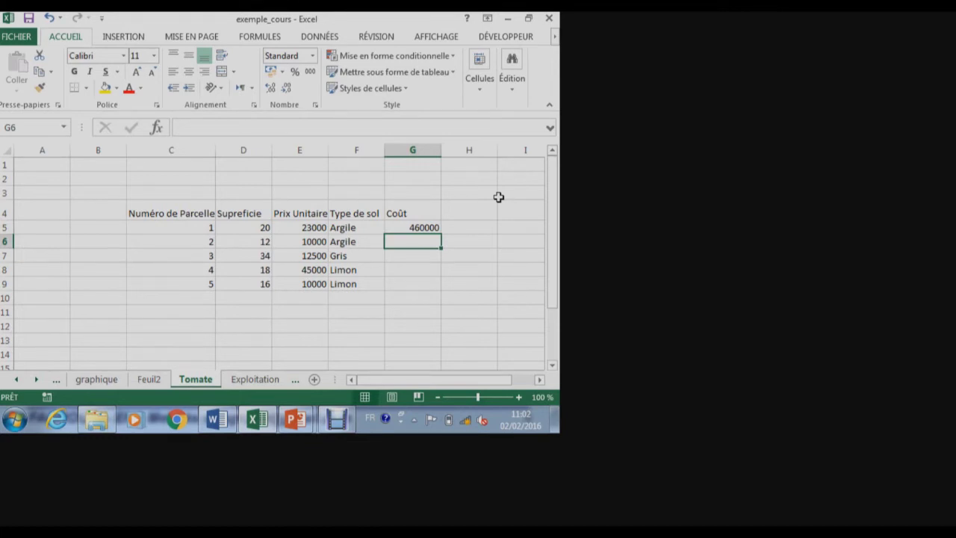
key("Up")
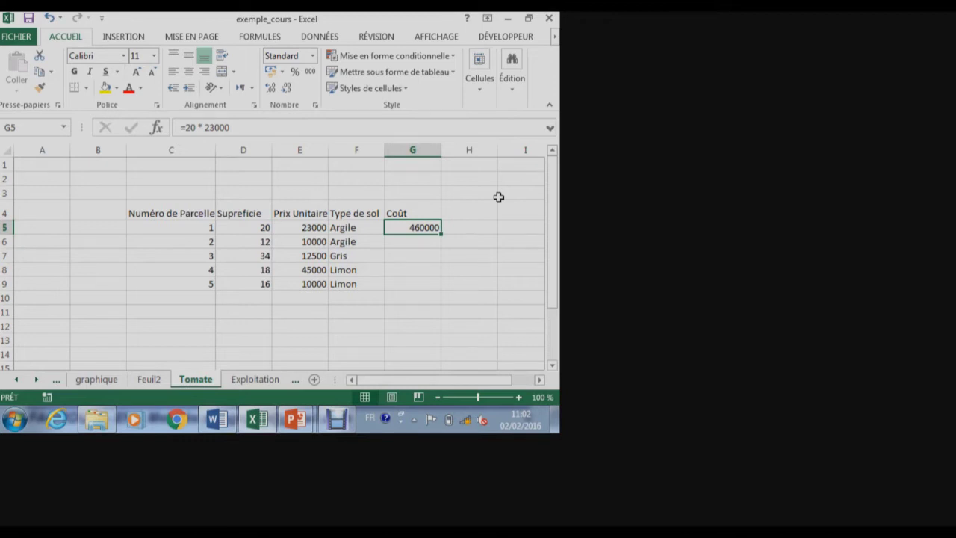
key("Down")
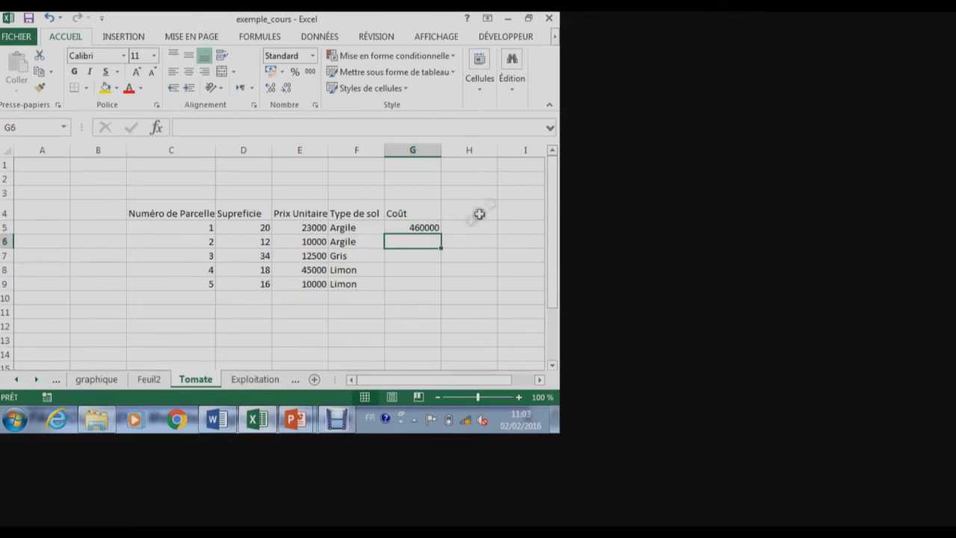
Copy the constant formula in G5 down through G9, and clear the copies from G6:G9.
left_click(425, 228)
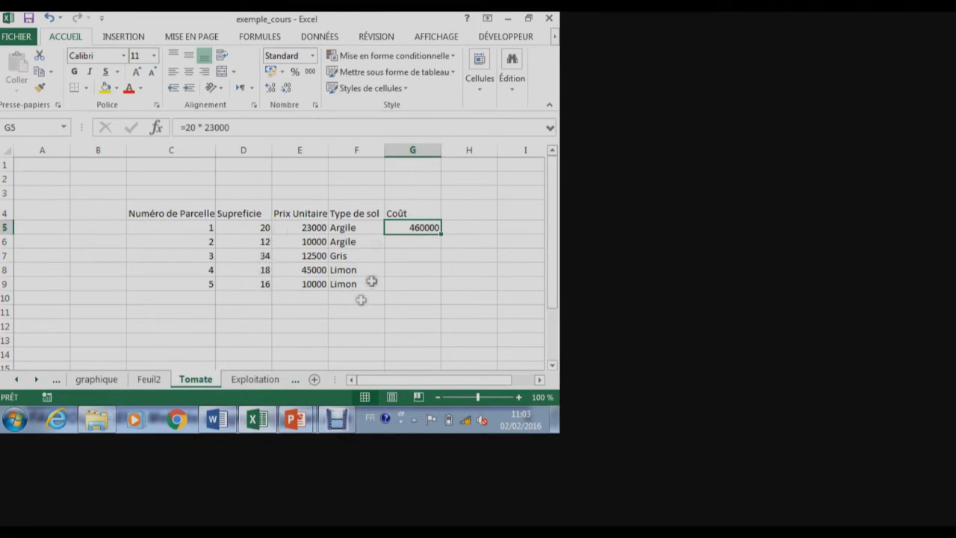
left_click(425, 242)
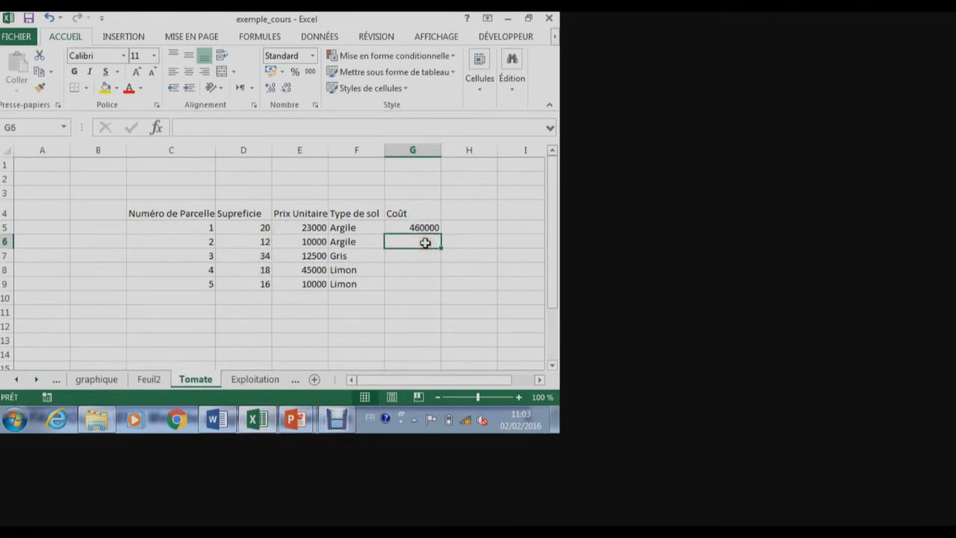
left_click(426, 255)
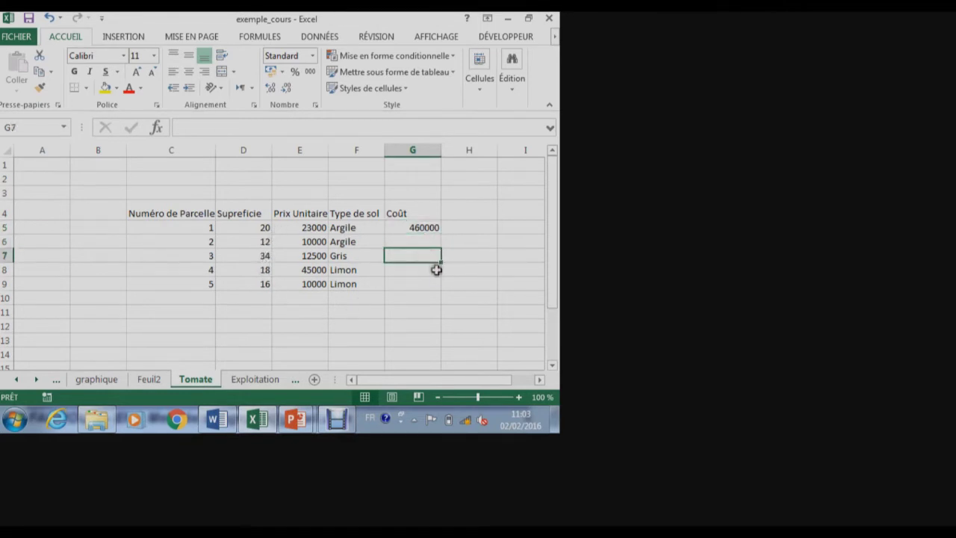
left_click(420, 227)
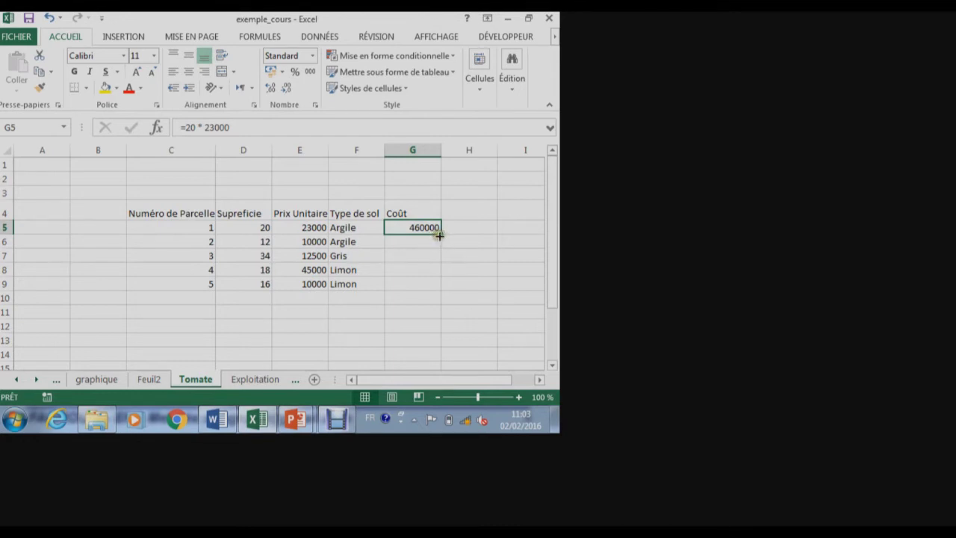
left_click_drag(439, 234, 441, 291)
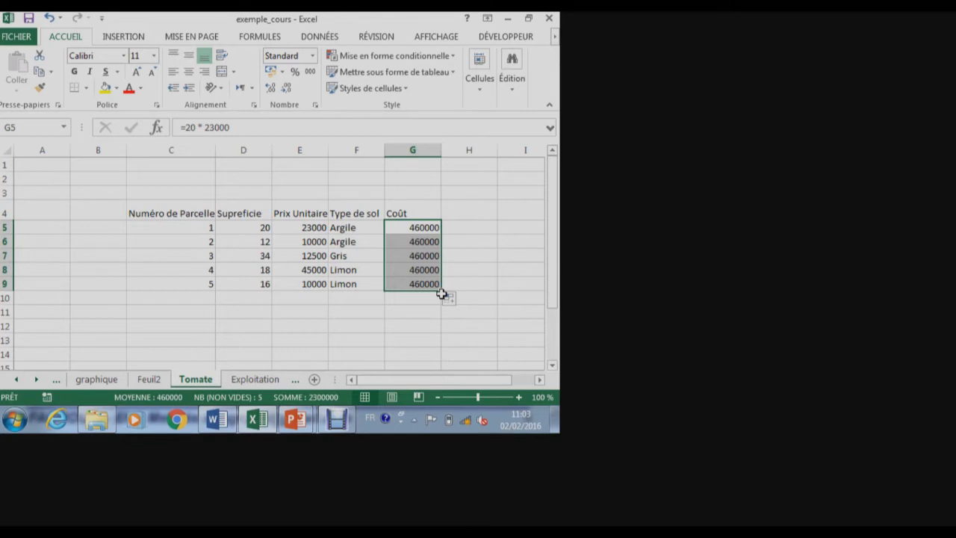
left_click_drag(425, 244, 426, 284)
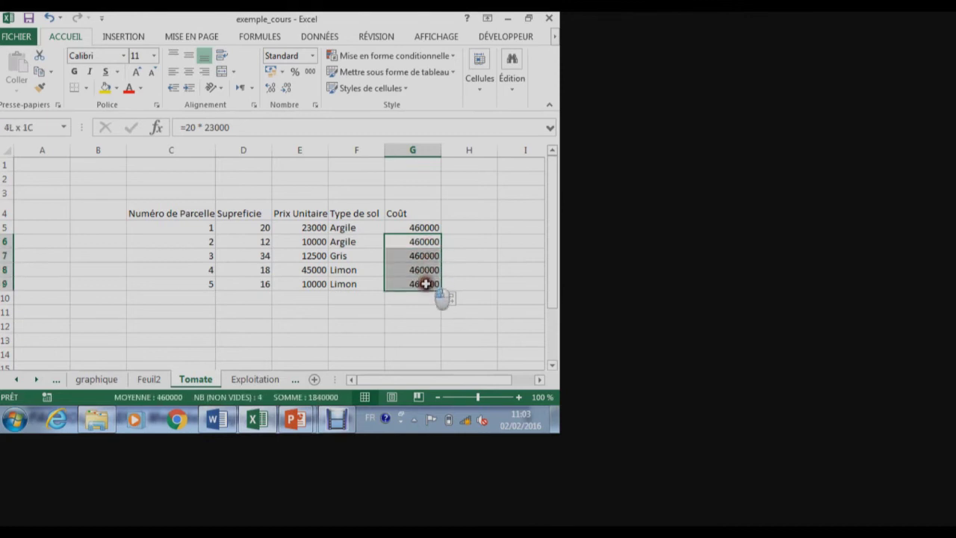
key("Delete")
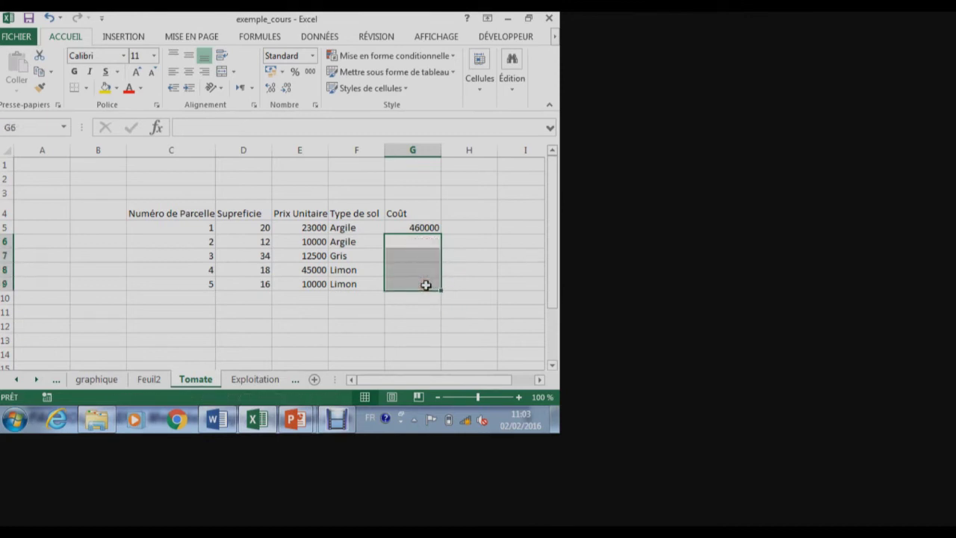
Try the formula =Sup*PU in cell G5, and clear the cell.
left_click(413, 226)
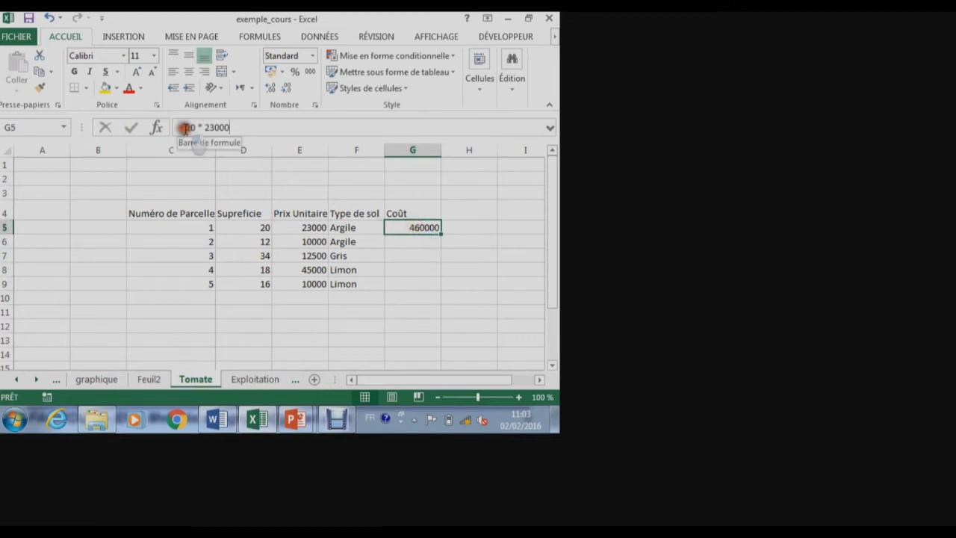
left_click(254, 127)
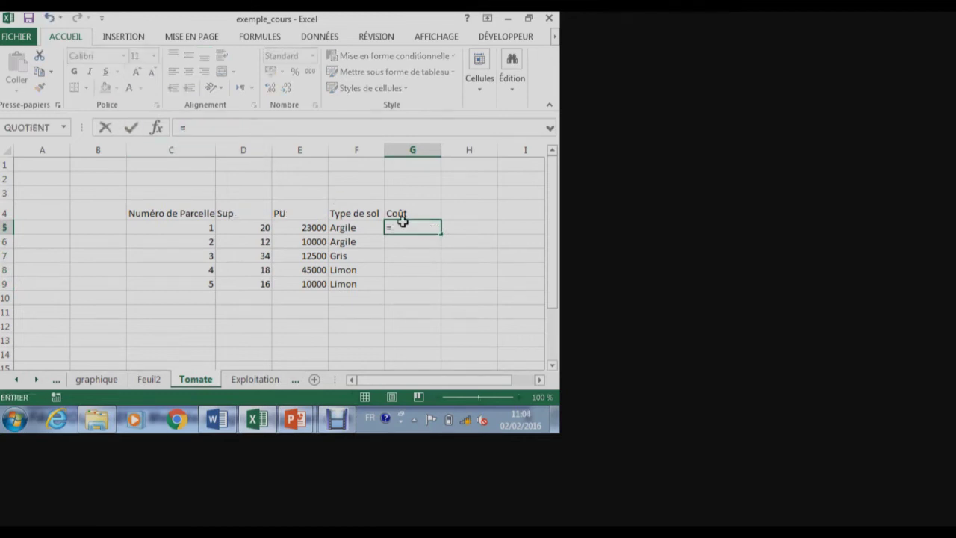
type("=Sup")
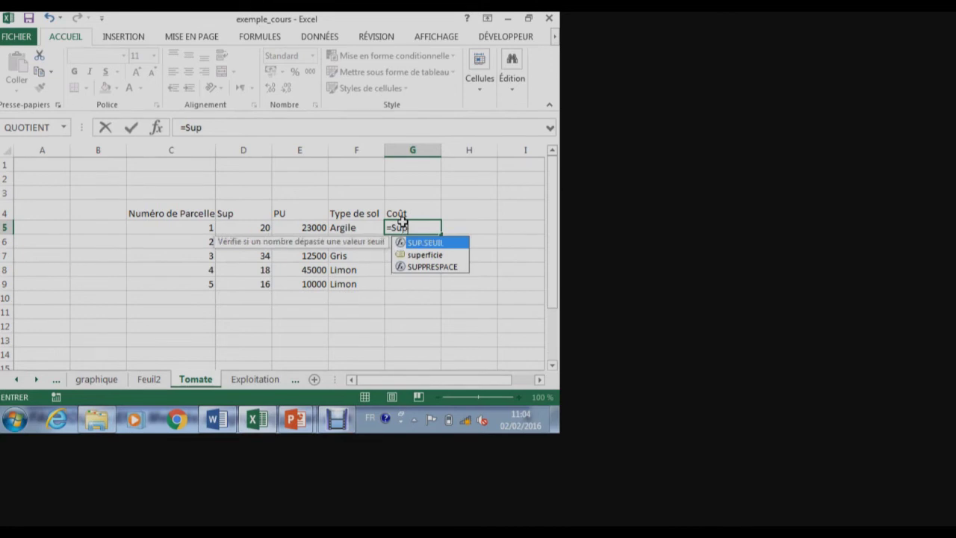
type("*PU")
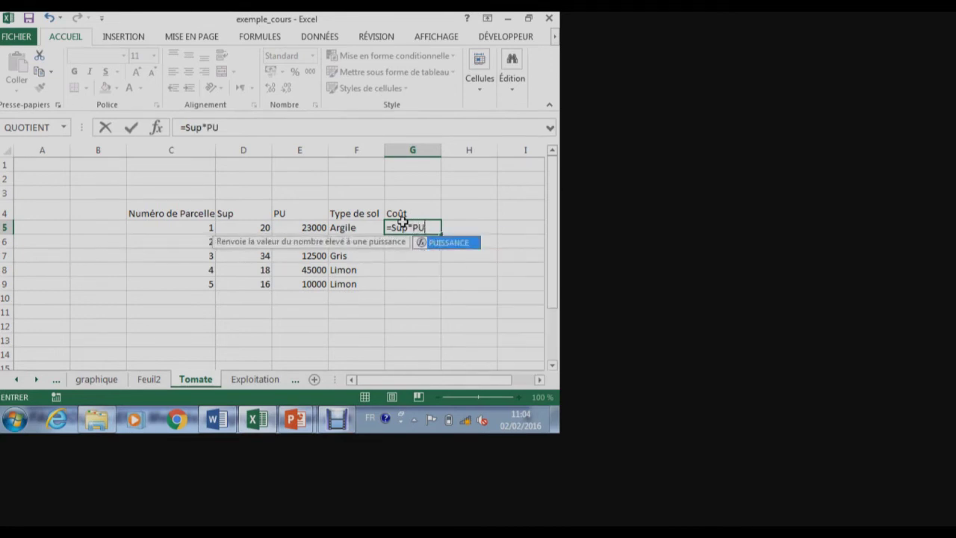
key("Return")
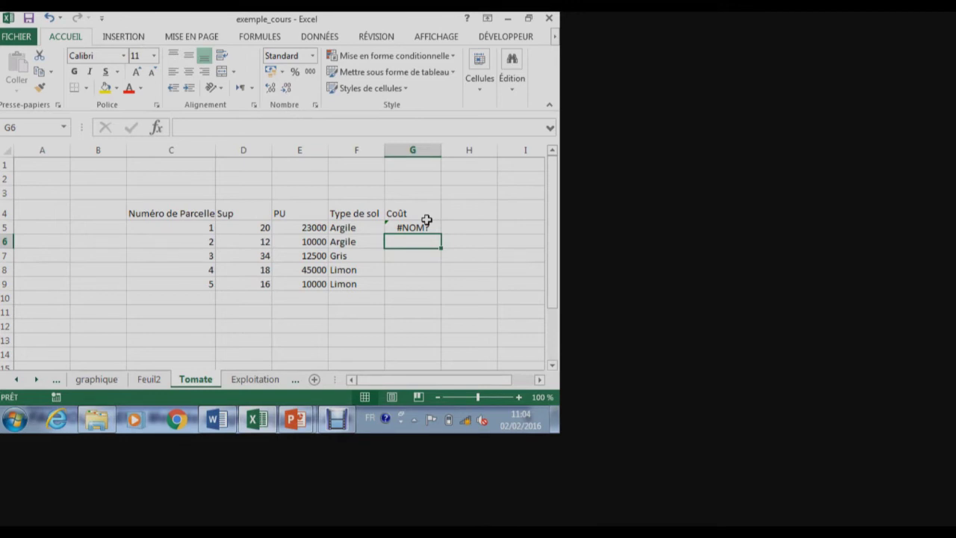
left_click(426, 224)
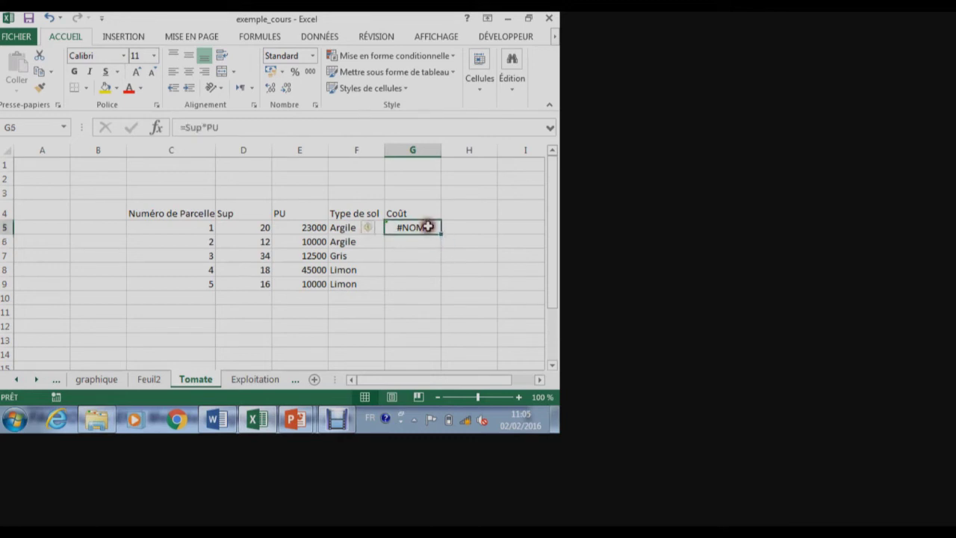
key("Delete")
type("=")
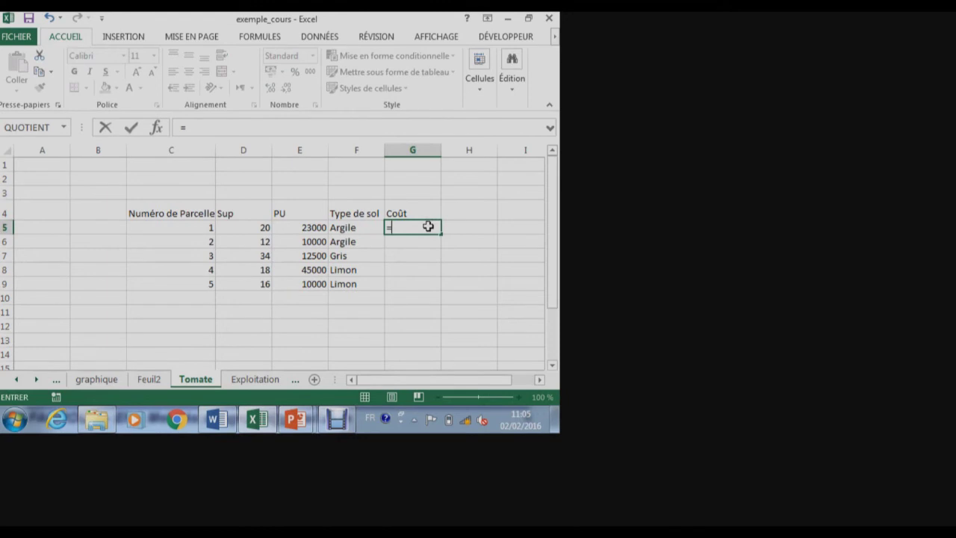
type("d")
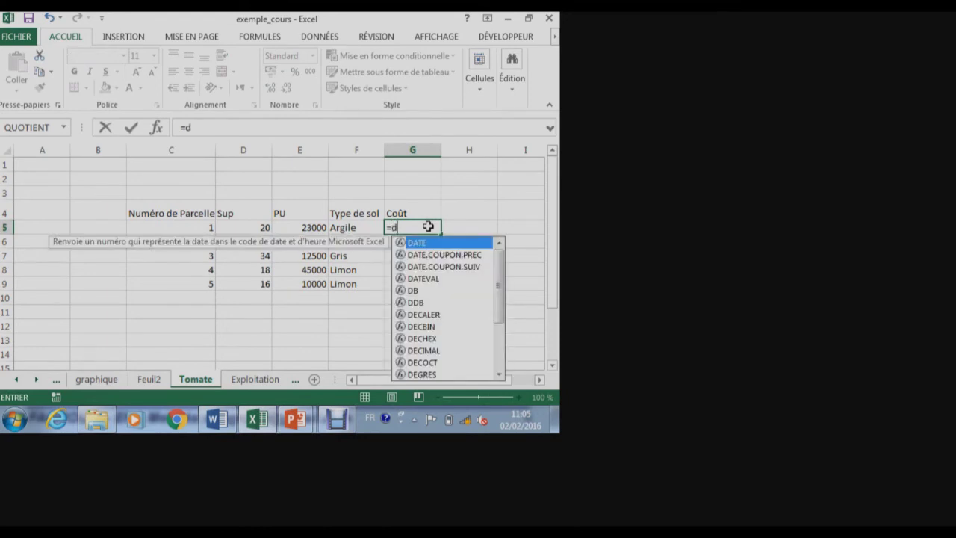
key("Escape")
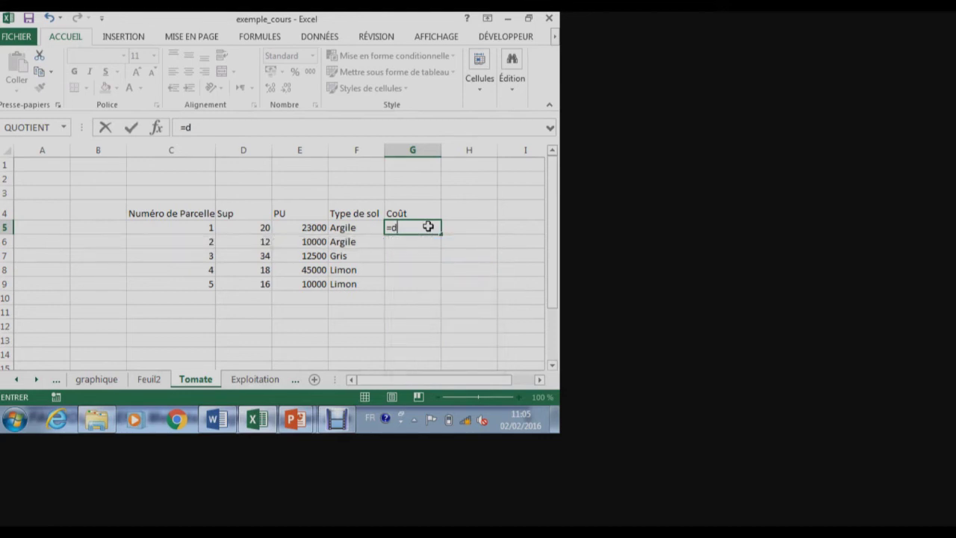
key("BackSpace")
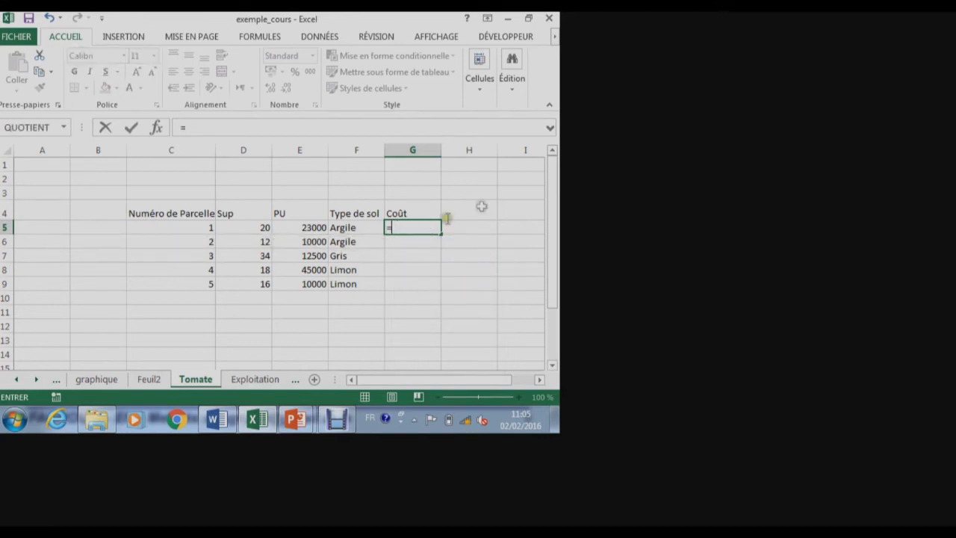
key("Escape")
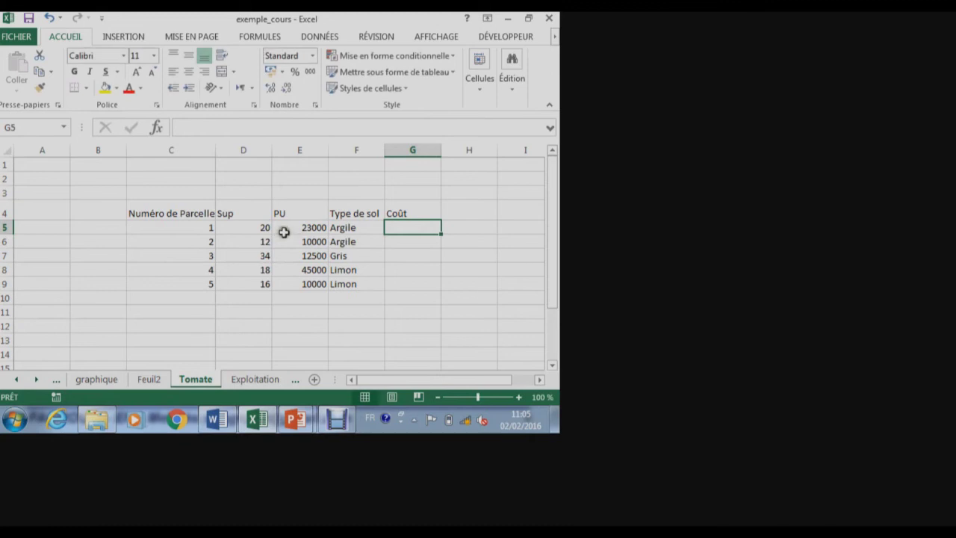
Enter the formula =D5*E5 in G5 to compute the first parcel's cost from its area and unit price.
left_click(263, 229)
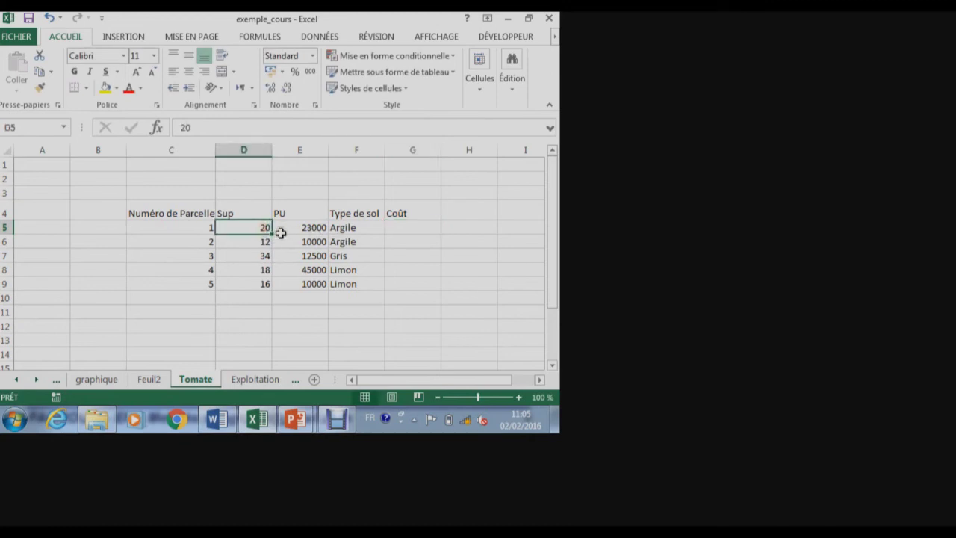
left_click(318, 227)
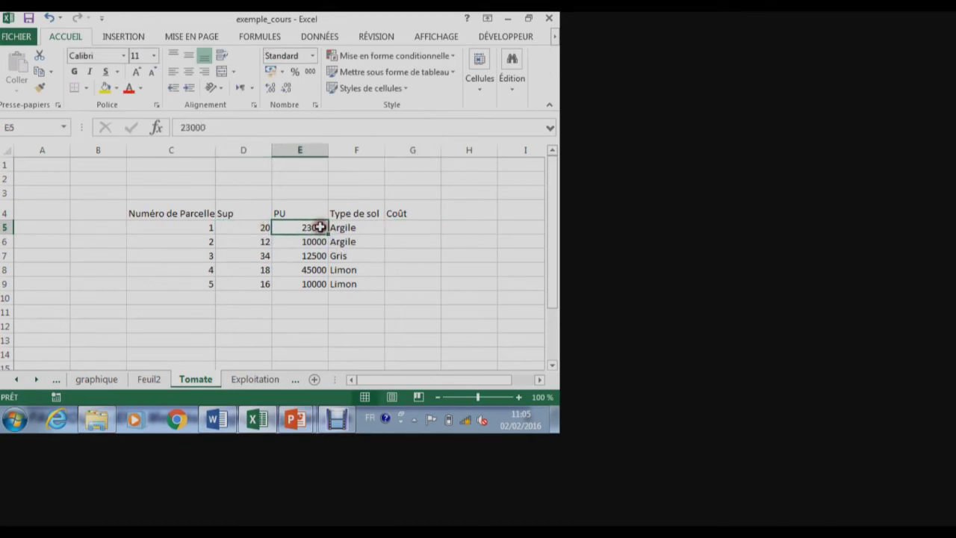
left_click(416, 224)
type("=")
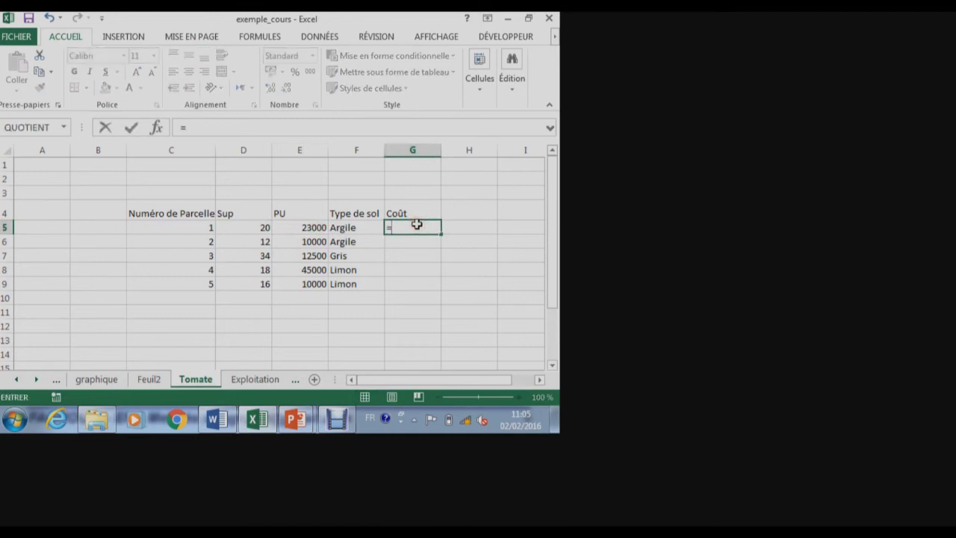
type("D5*E5")
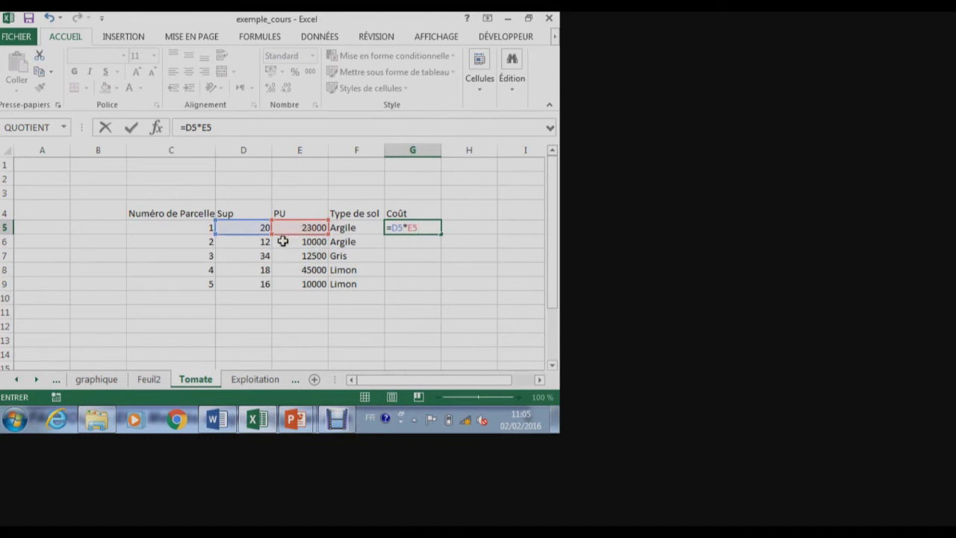
key("Return")
Fill the cost formula from G5 down to G9, and check the copied formulas in G6, G8 and G9.
left_click(417, 224)
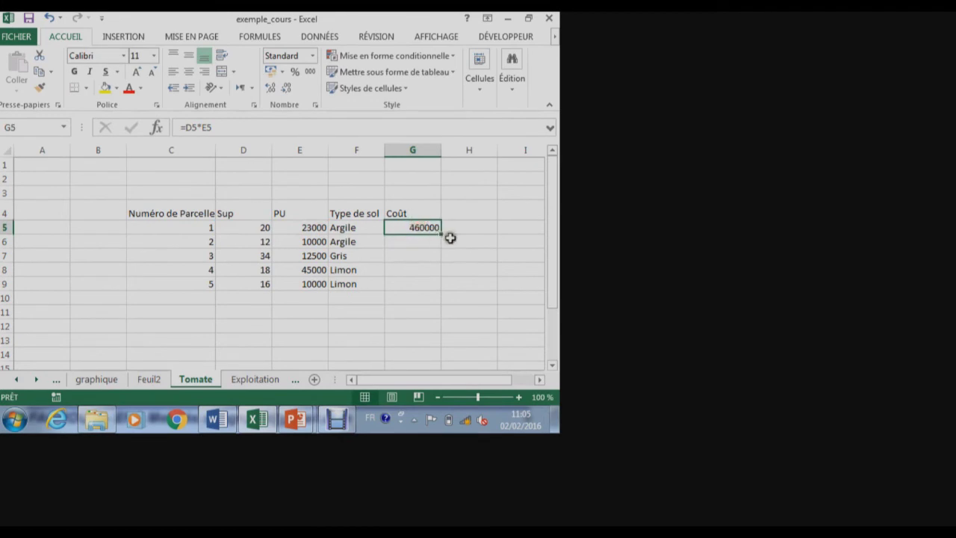
left_click_drag(442, 228, 447, 288)
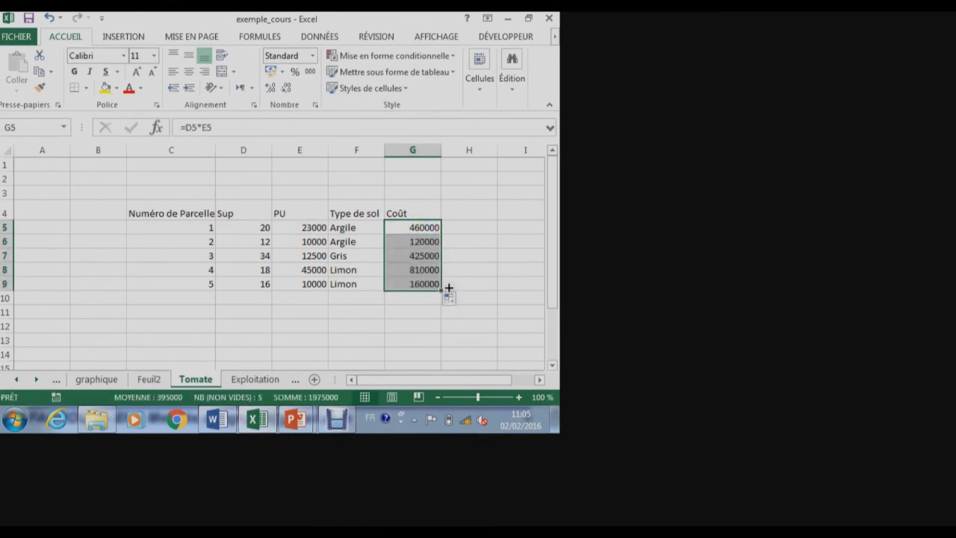
double_click(436, 242)
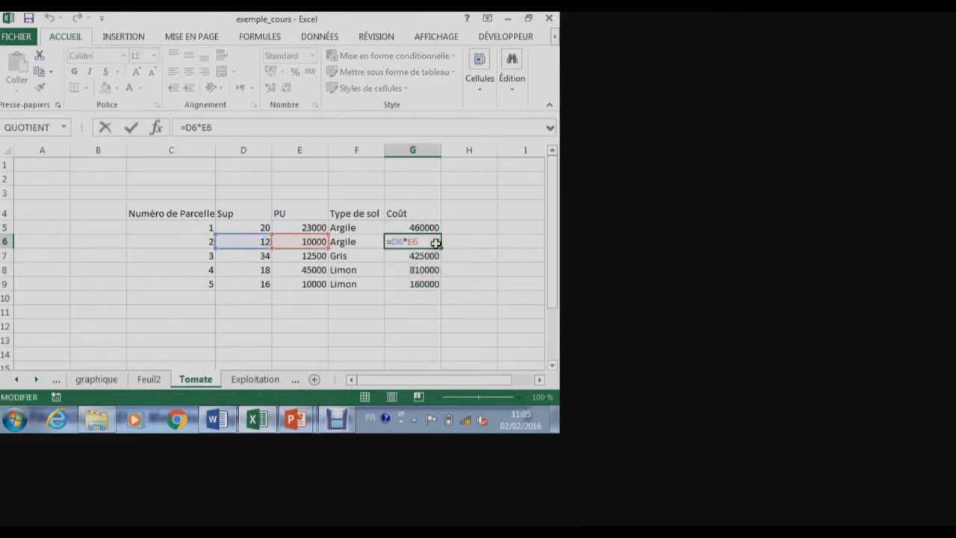
key("Escape")
double_click(419, 270)
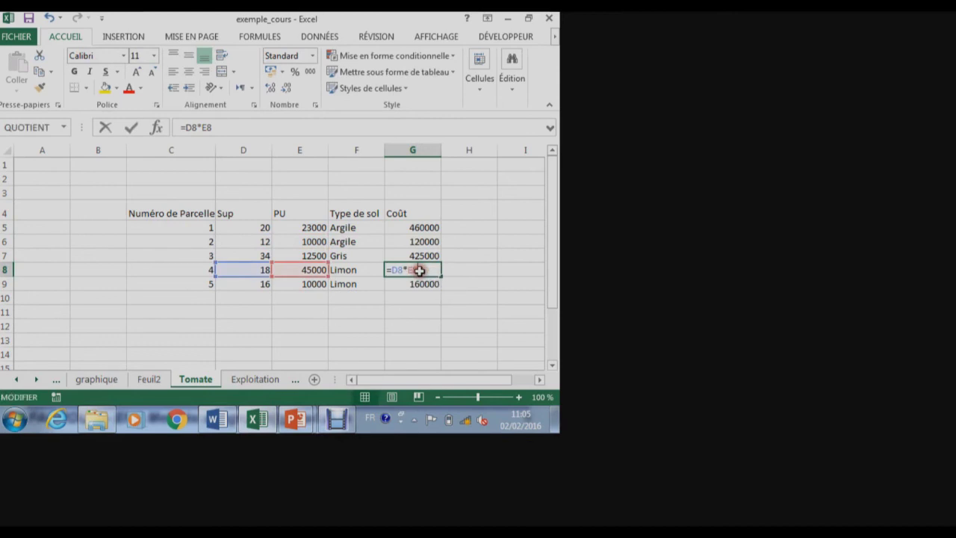
left_click(428, 286)
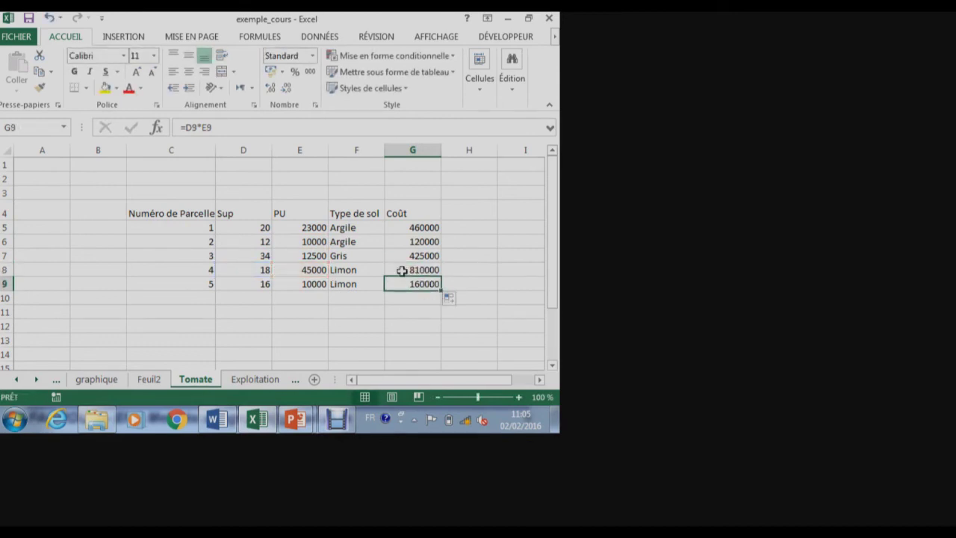
Set the first parcel's unit price in E5 to 21000.
left_click(245, 228)
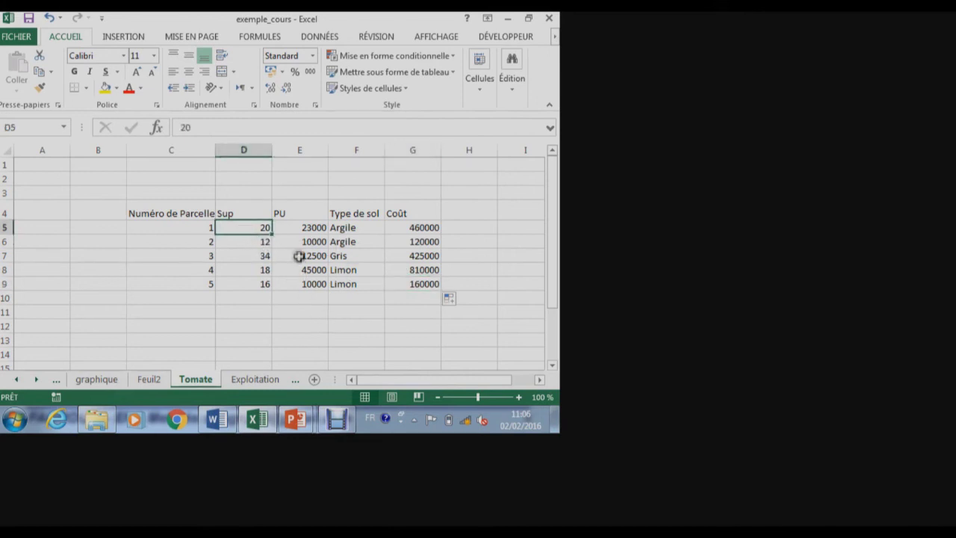
left_click(312, 227)
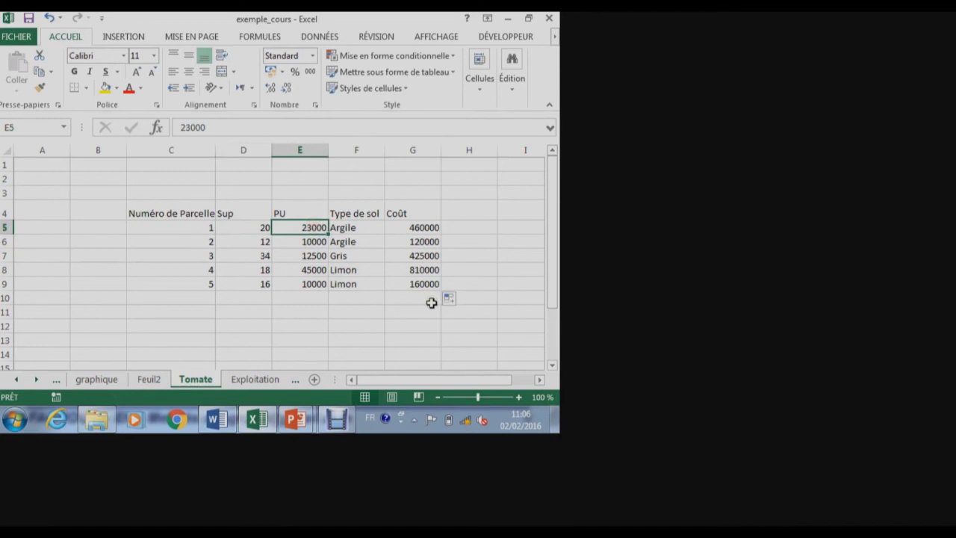
type("21000")
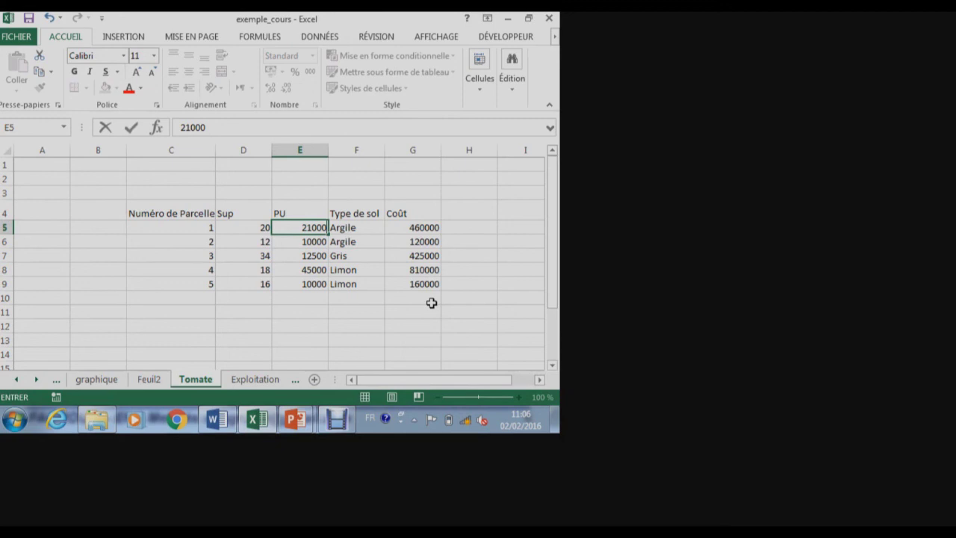
key("Return")
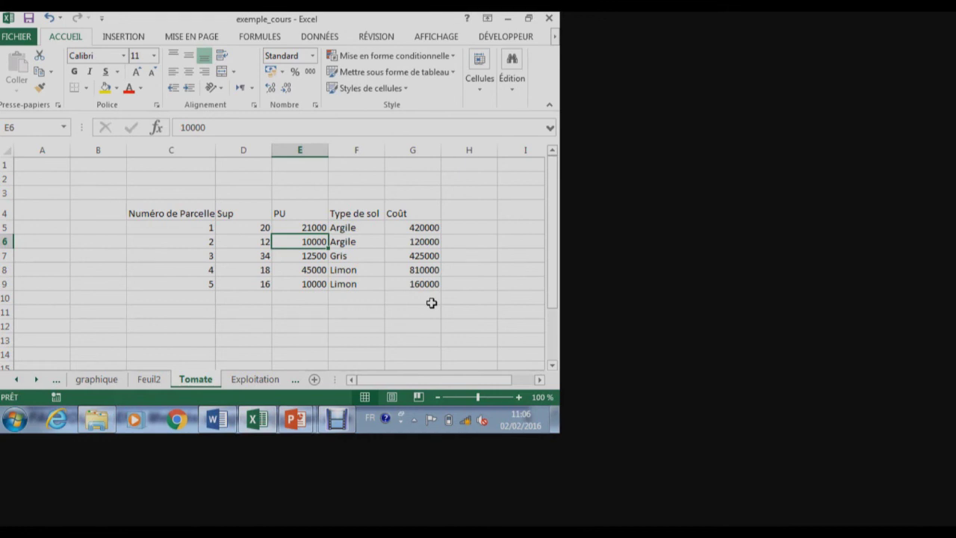
Inspect the cell references in the cost formula in G5 without changing it.
left_click(413, 227)
left_click(191, 128)
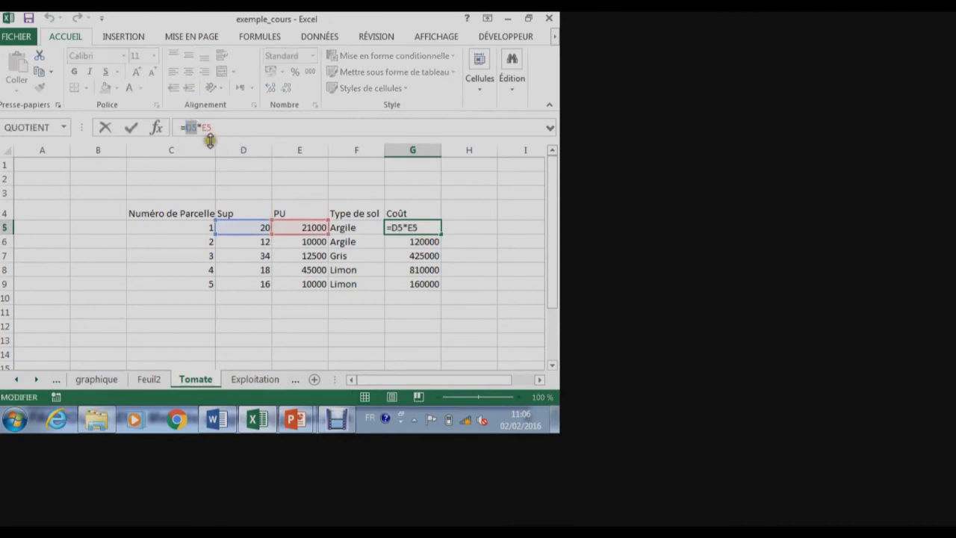
key("Escape")
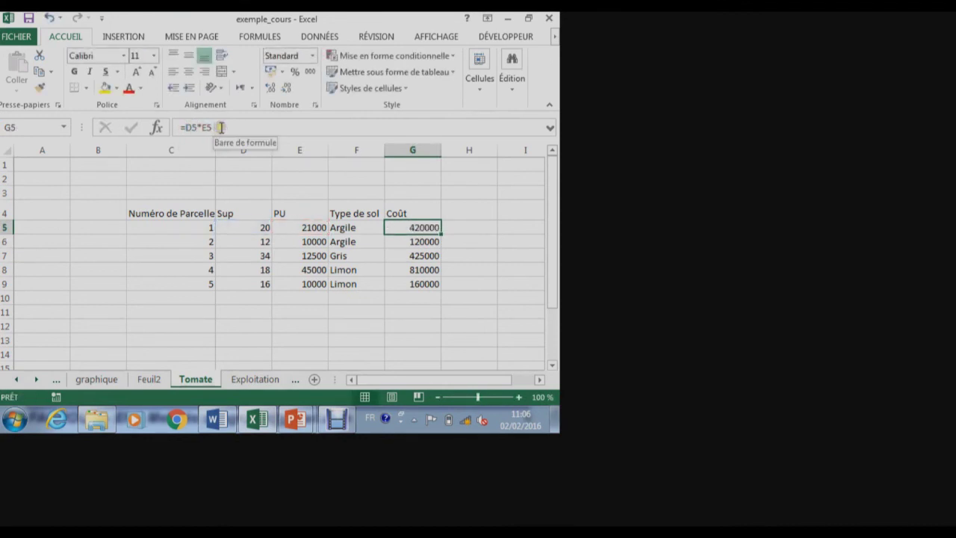